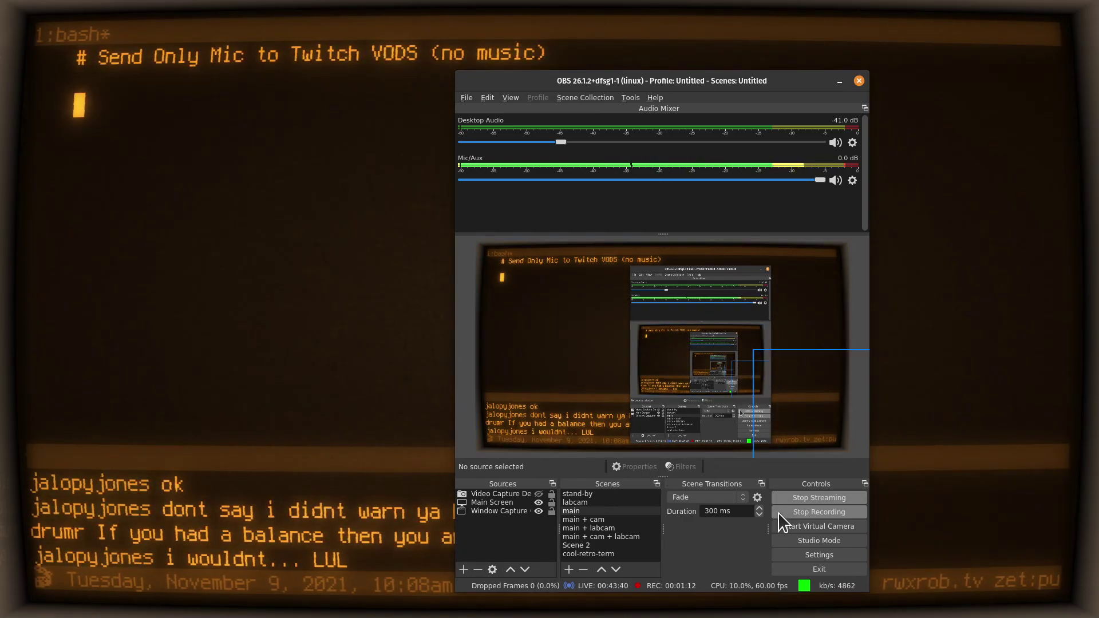
Review the Twitch VOD track in Settings > Output, then close without saving
click(824, 553)
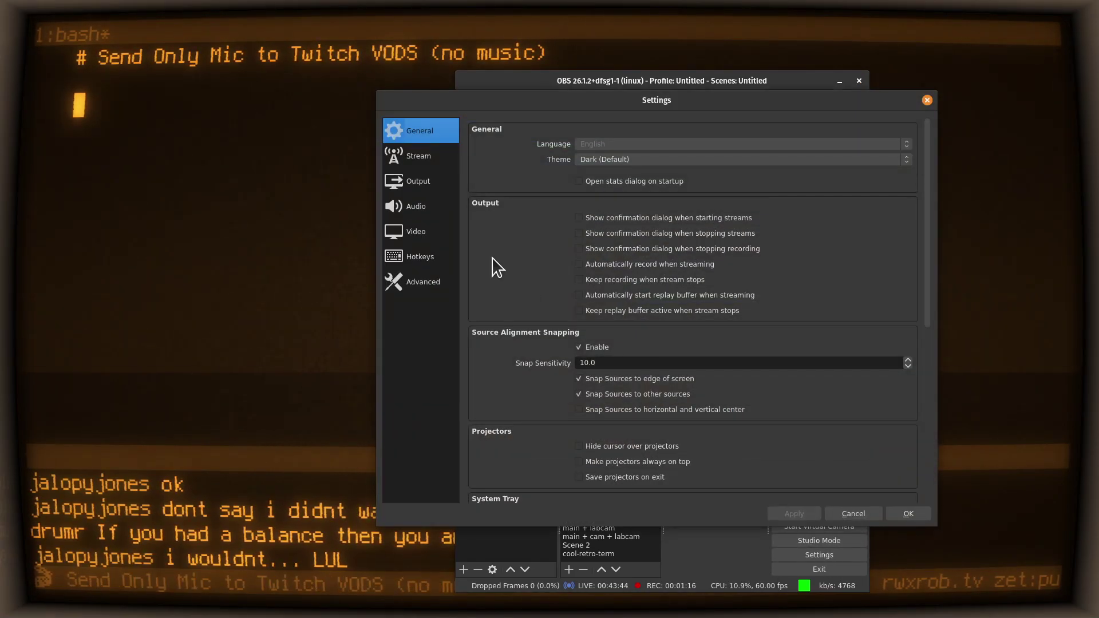
click(418, 182)
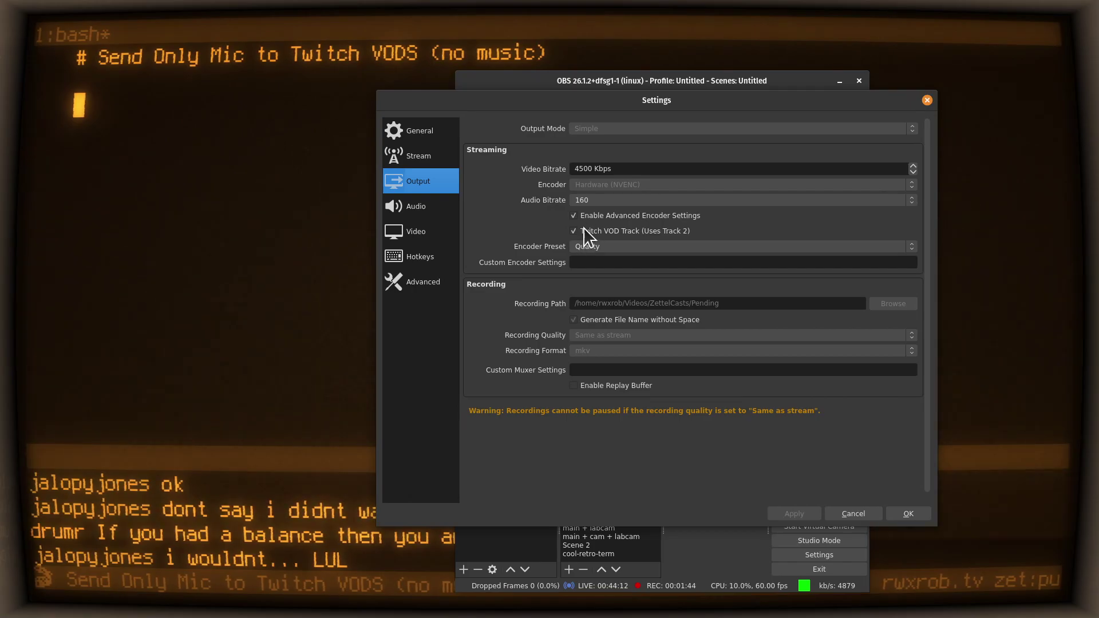
click(847, 512)
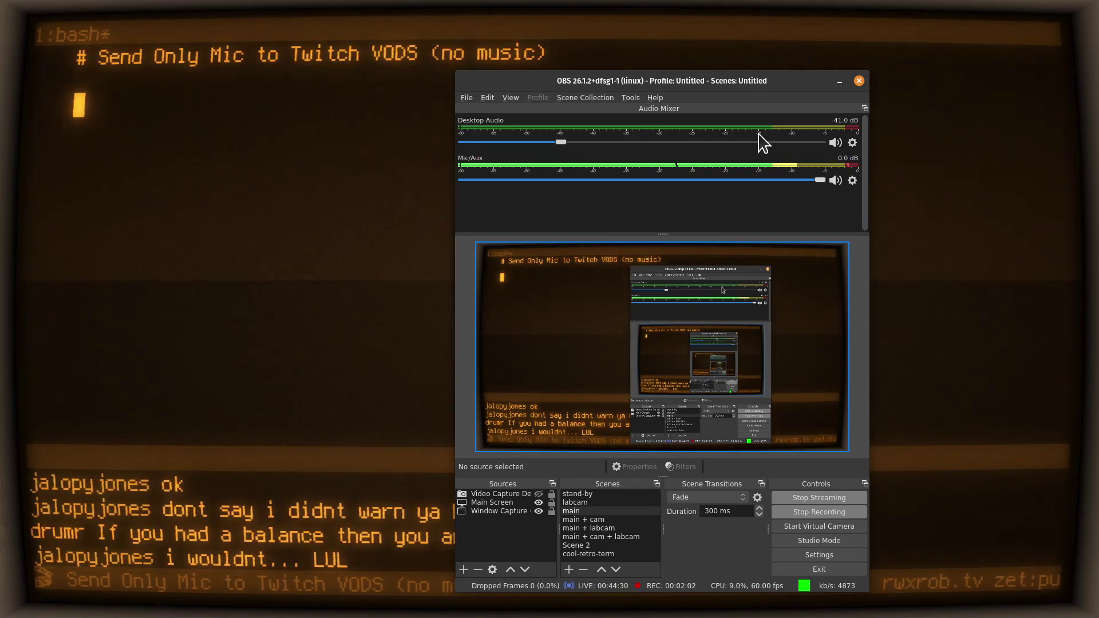
Open Advanced Audio Properties from the Desktop Audio gear menu
click(852, 143)
click(852, 143)
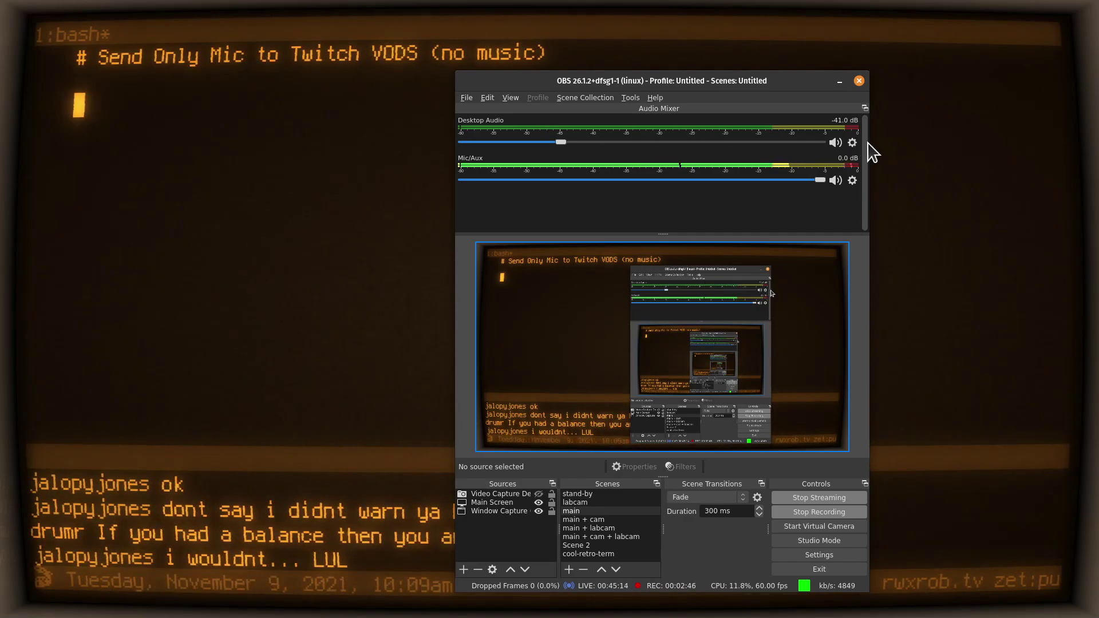
click(852, 143)
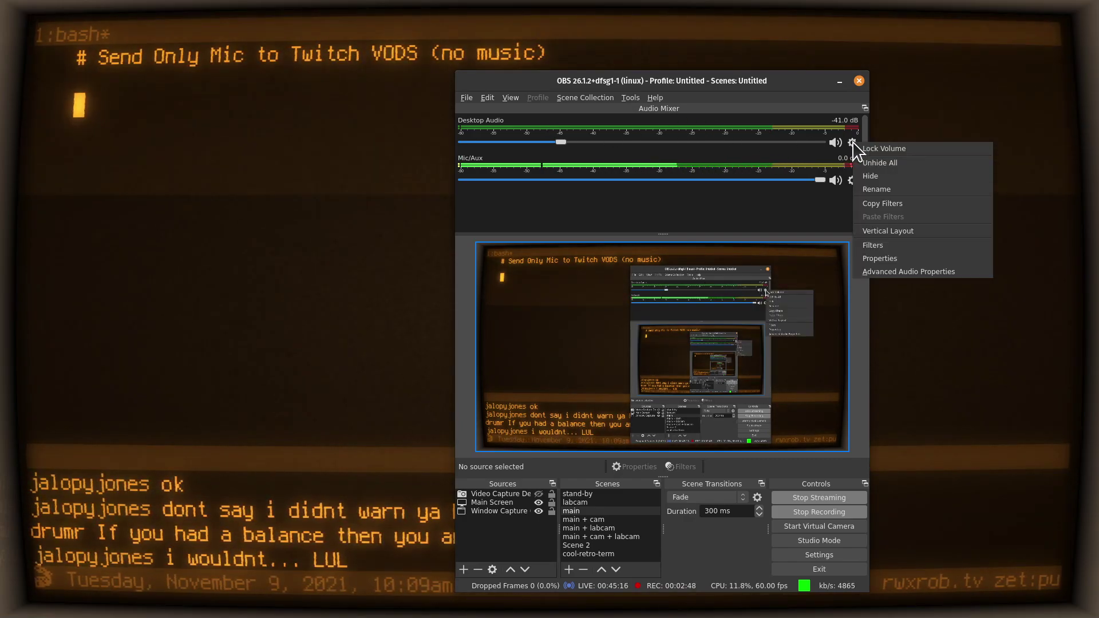
click(921, 280)
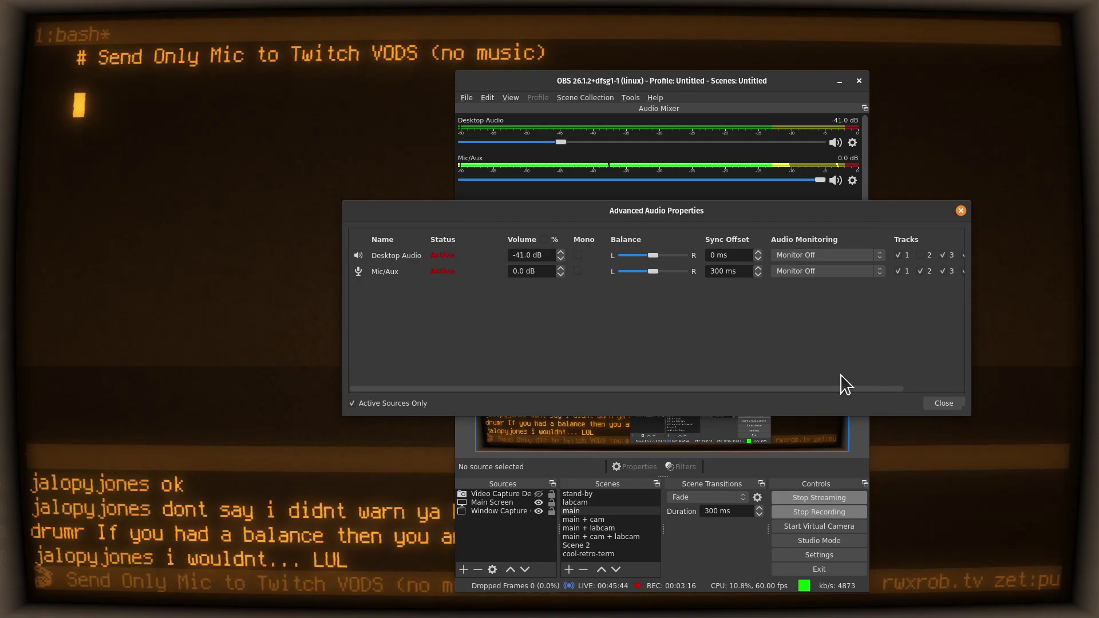
Untick Track 2 for Desktop Audio, keeping Mic/Aux on it, and close the dialog
drag(827, 389, 908, 391)
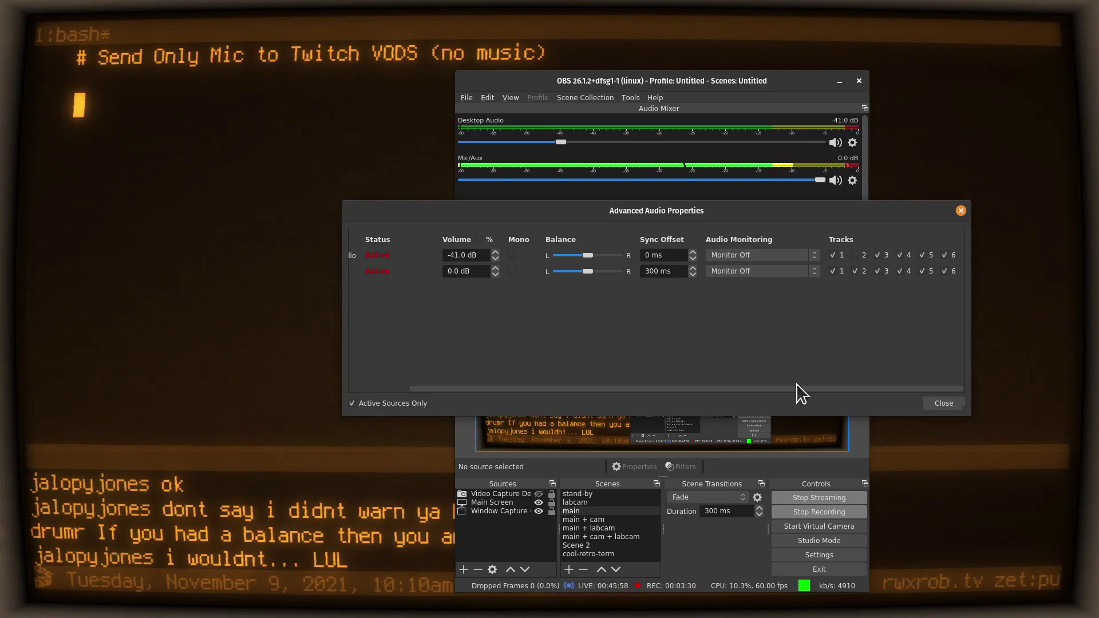
drag(793, 389, 859, 392)
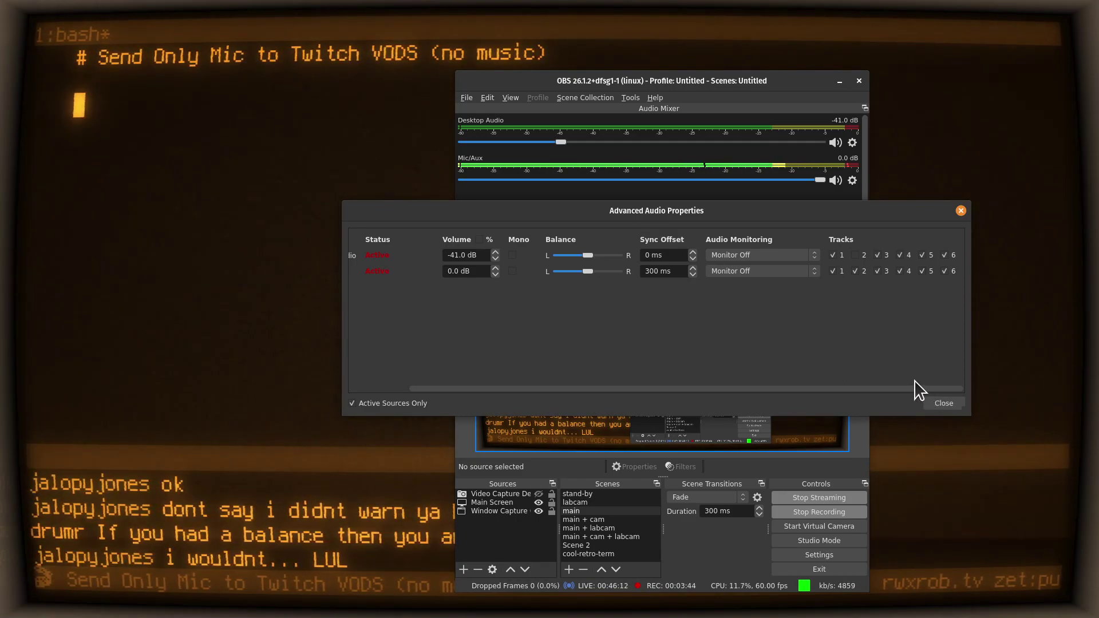
click(855, 255)
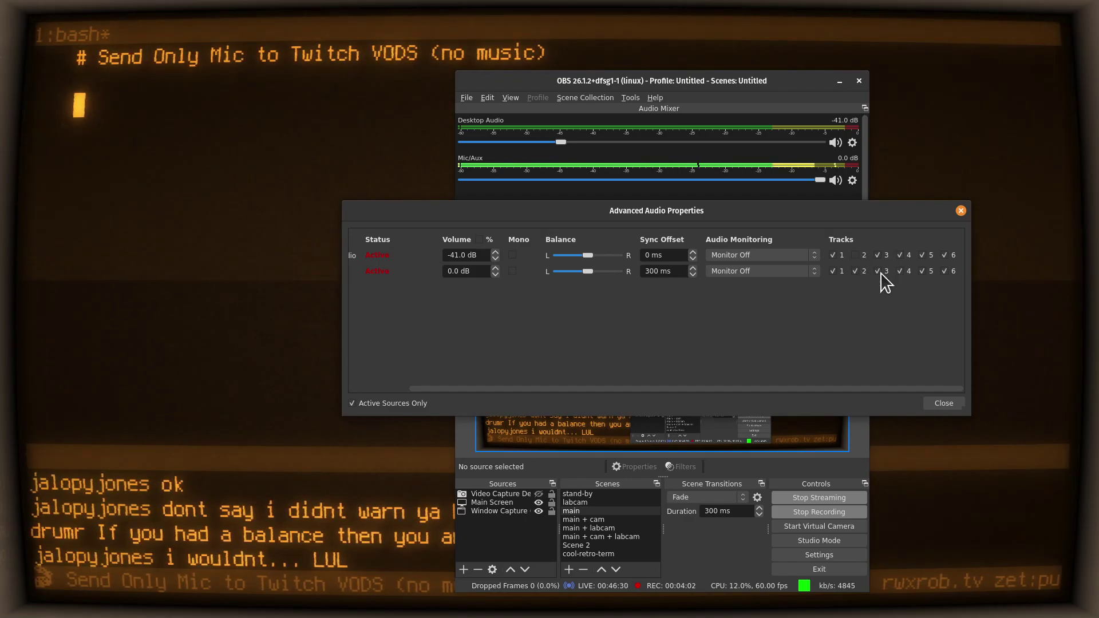
click(941, 404)
click(311, 250)
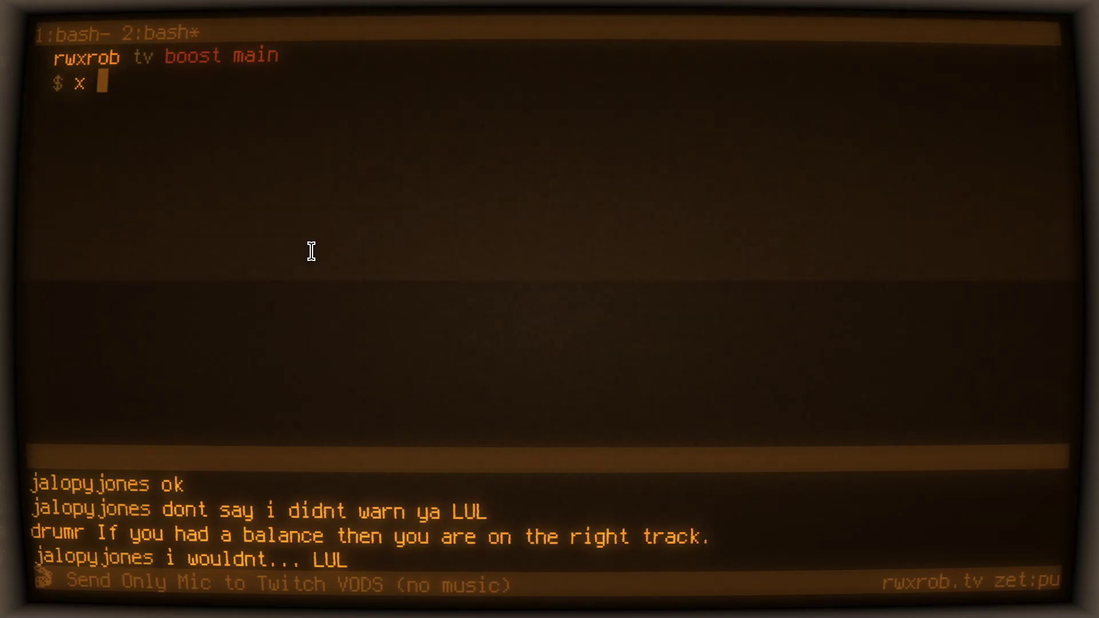
Run x to list the numbered clips, then raise OBS Desktop Audio to -3.0 dB
key(Return)
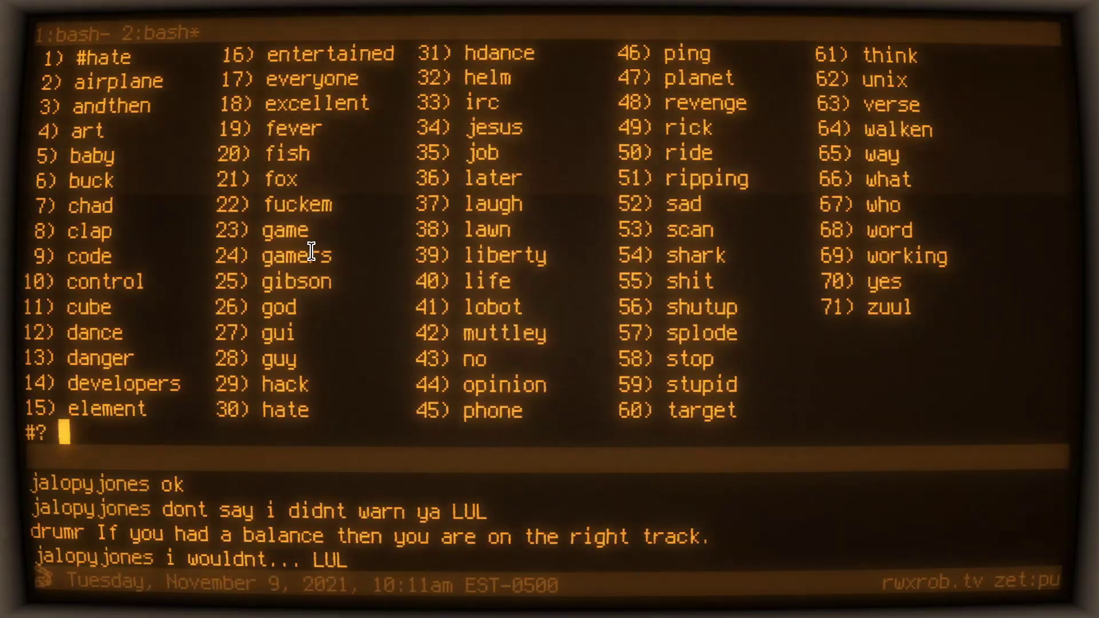
text(44)
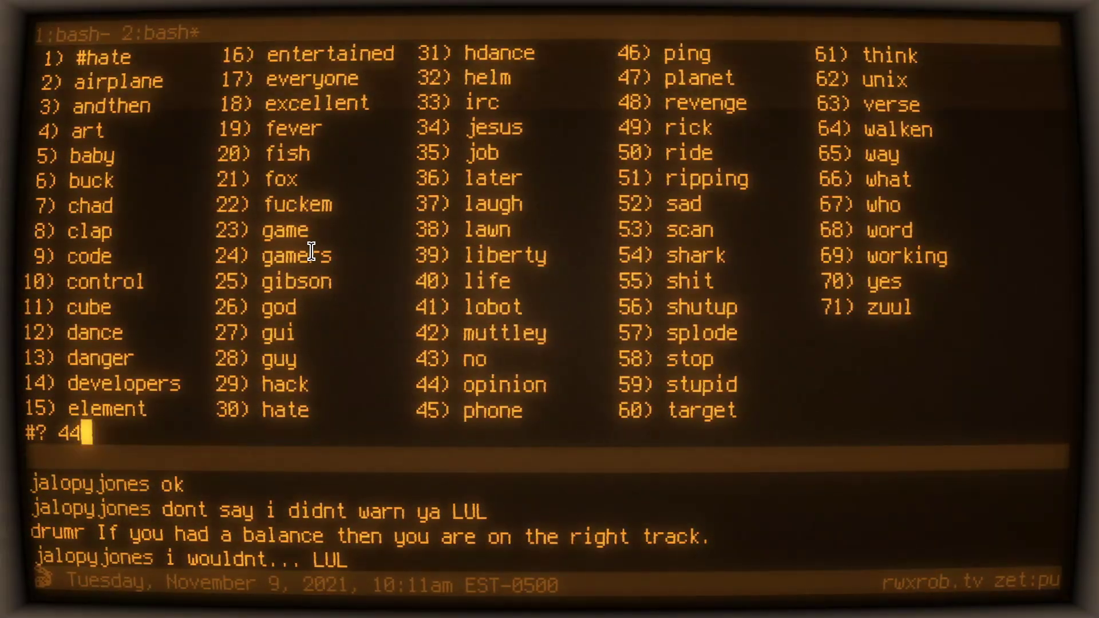
key(super)
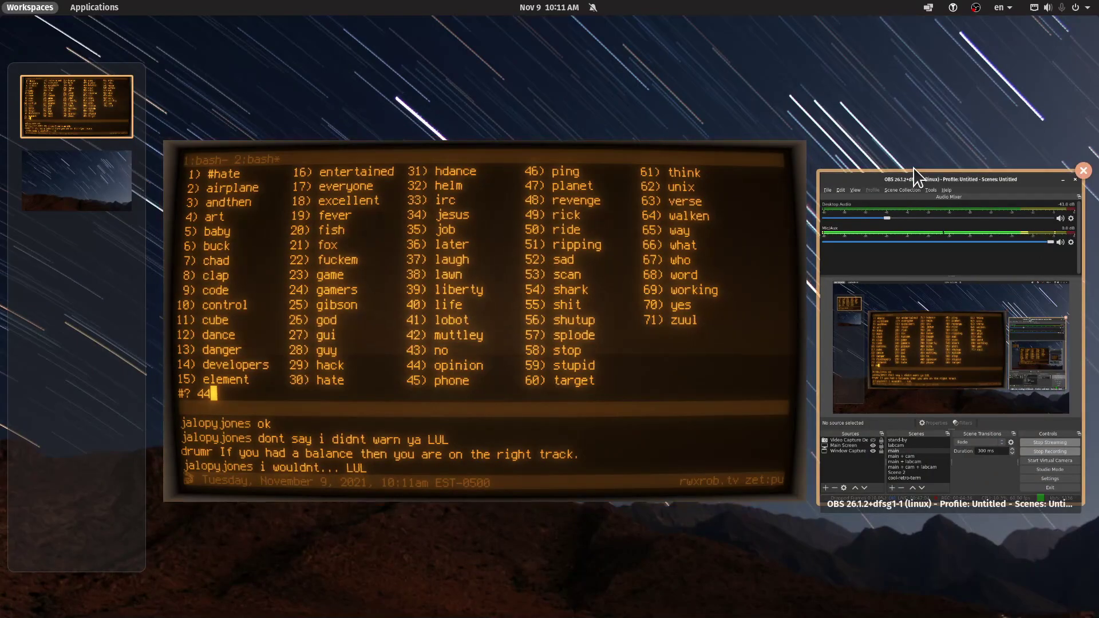
click(896, 223)
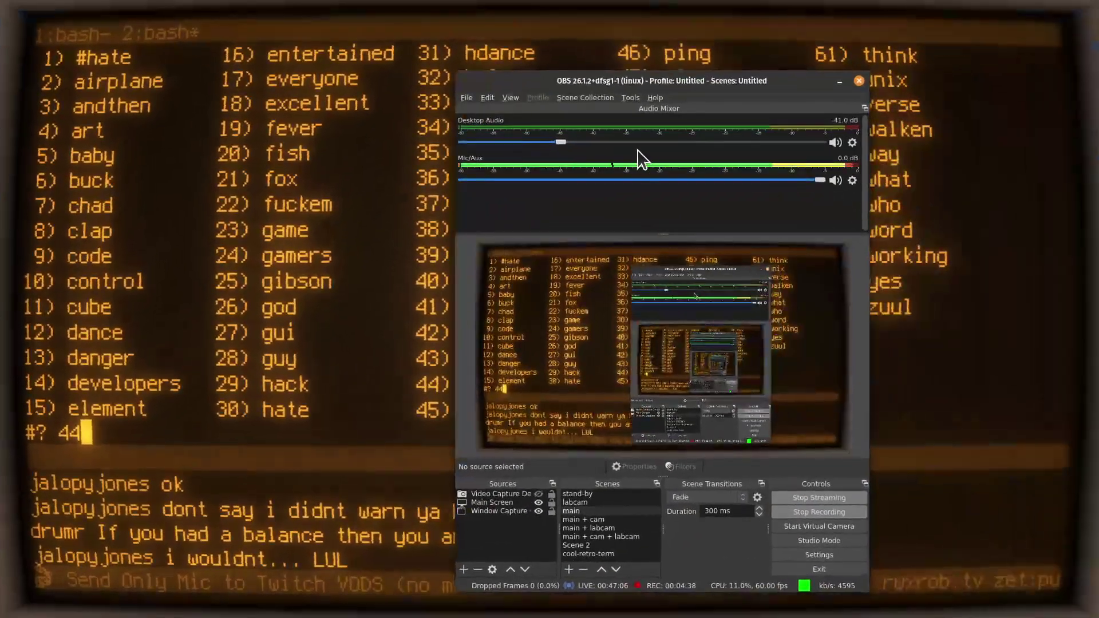
drag(558, 141, 714, 151)
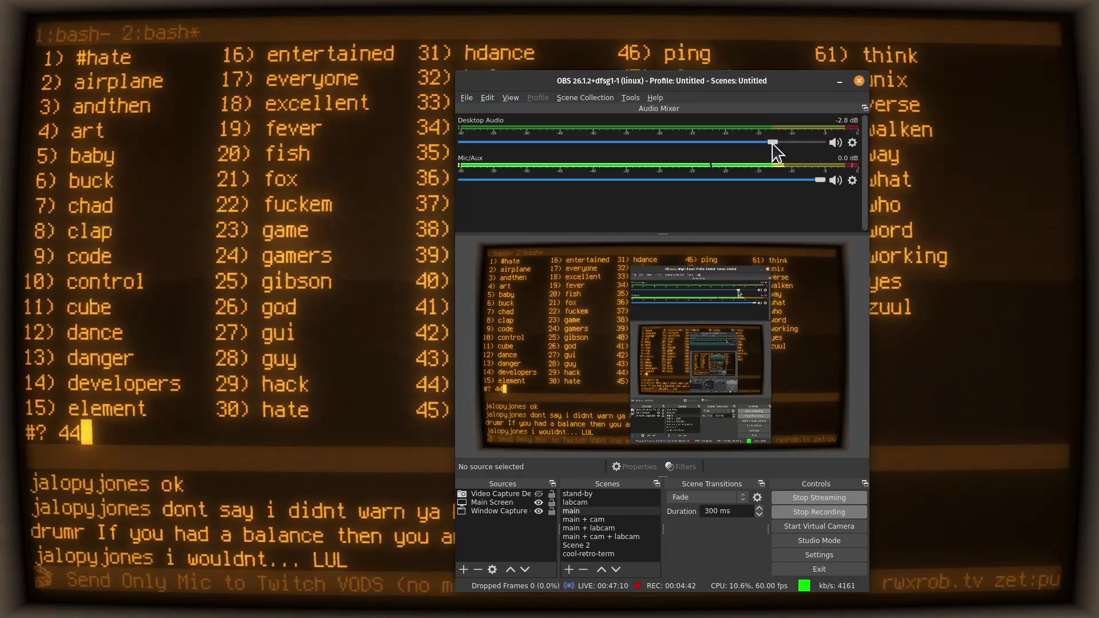
mouse_move(774, 150)
mouse_down()
mouse_move(756, 150)
mouse_move(768, 150)
mouse_up()
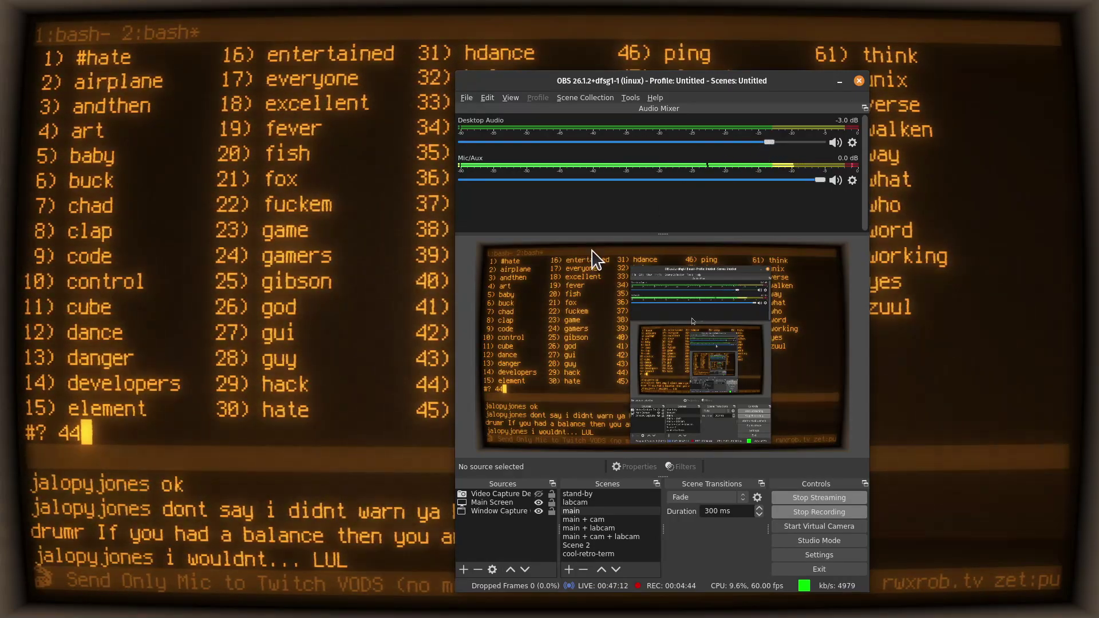
Play clip 44 (opinion) in the terminal, then stop it with Ctrl+C
click(311, 307)
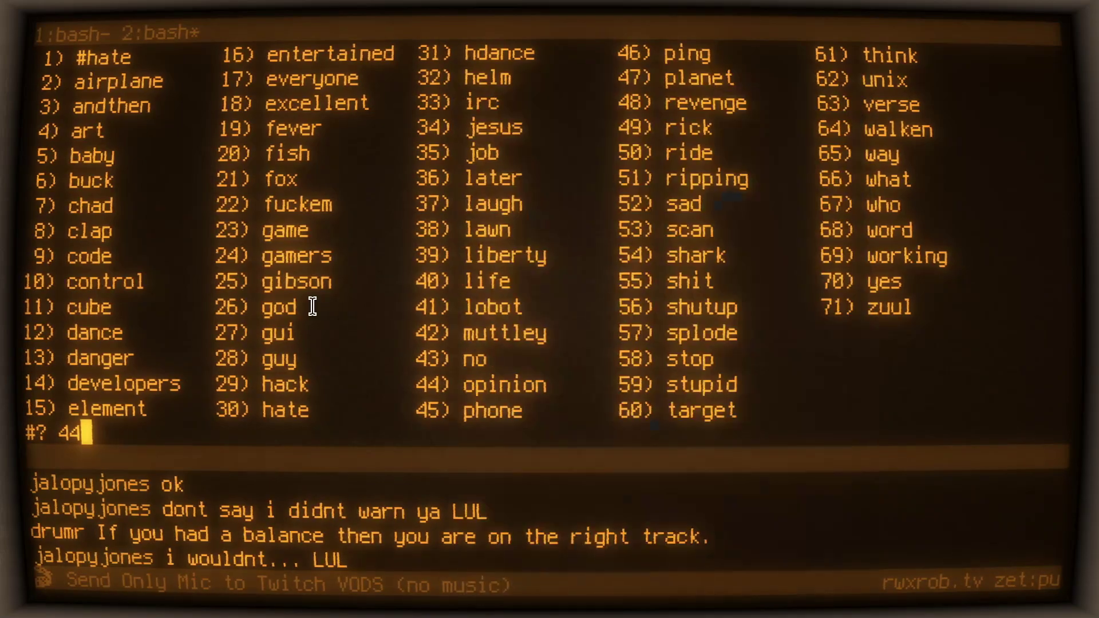
text(44)
key(Return)
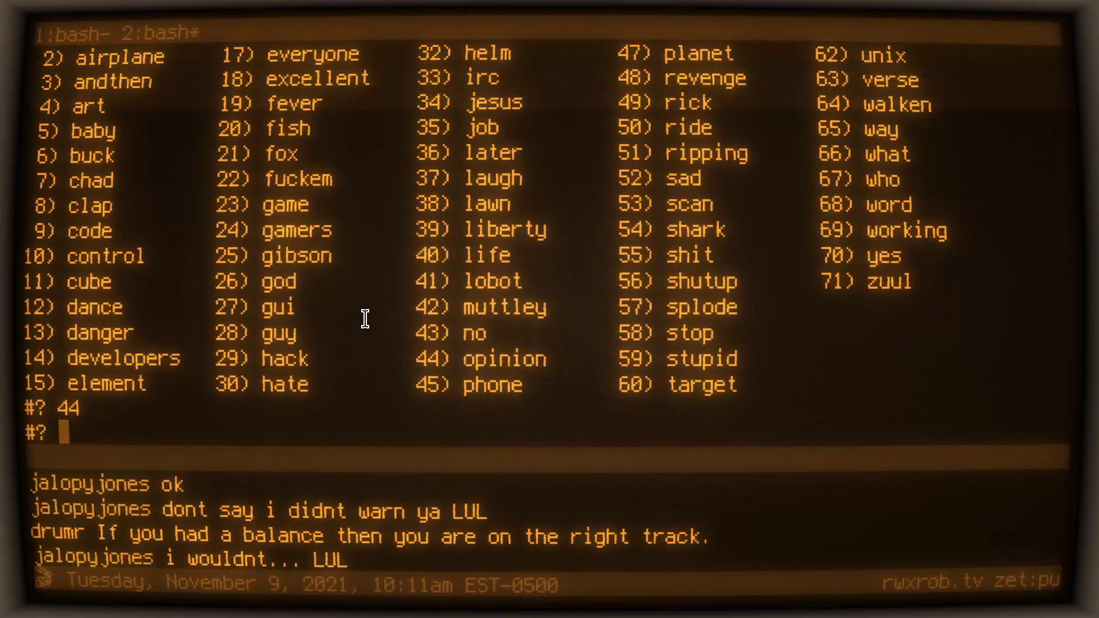
key(ctrl+c)
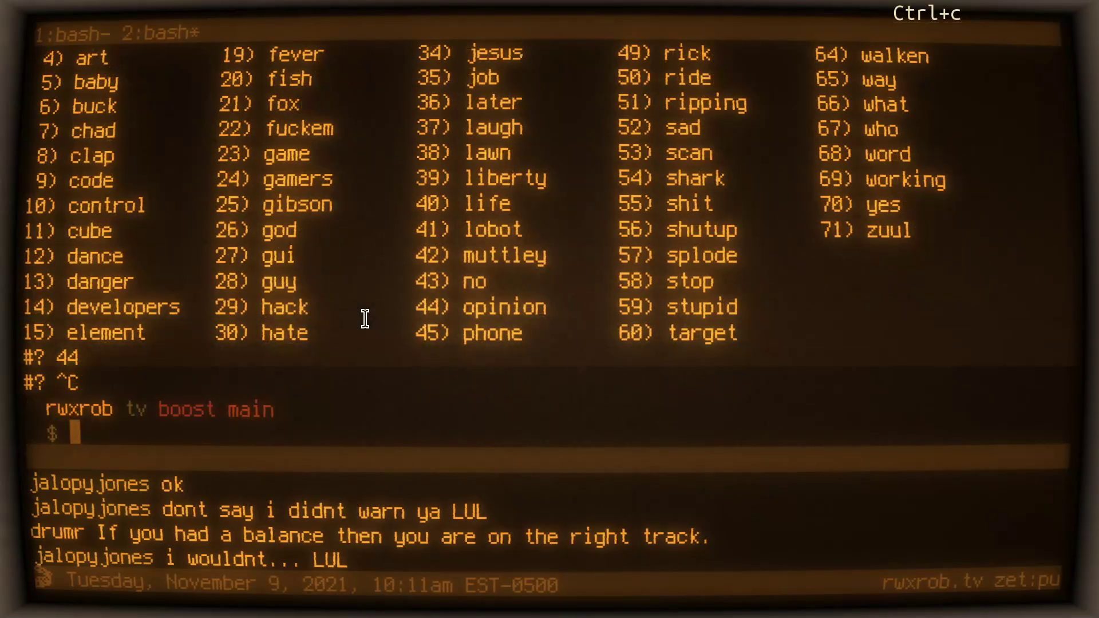
key(alt+Tab)
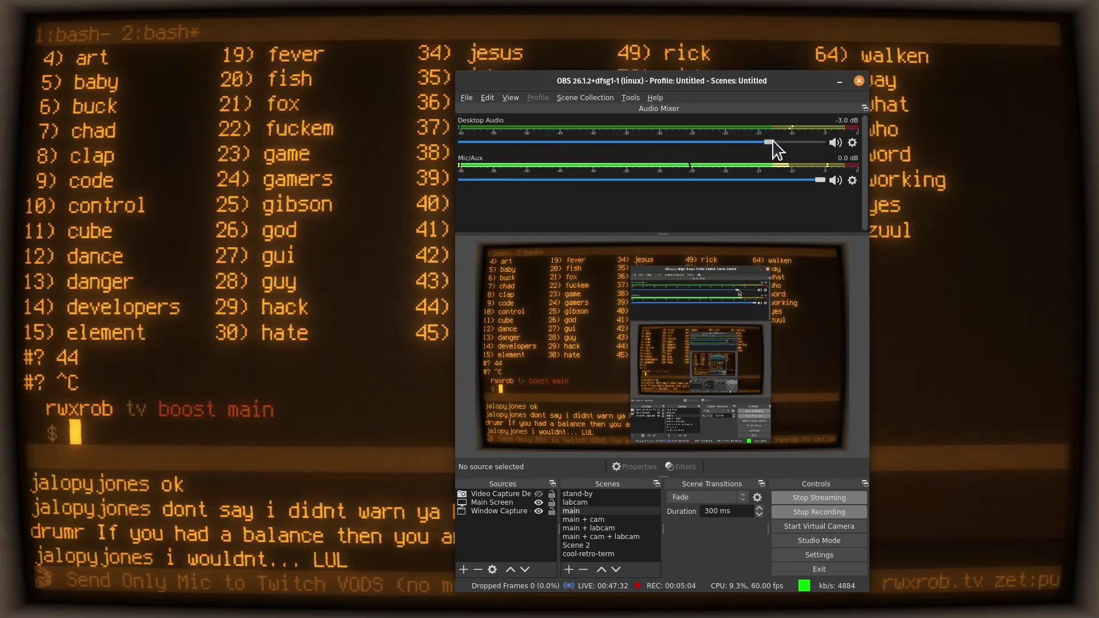
Lower Desktop Audio to -42.8 dB, then recheck its track 2 setting and the Twitch VOD track
drag(768, 143, 558, 148)
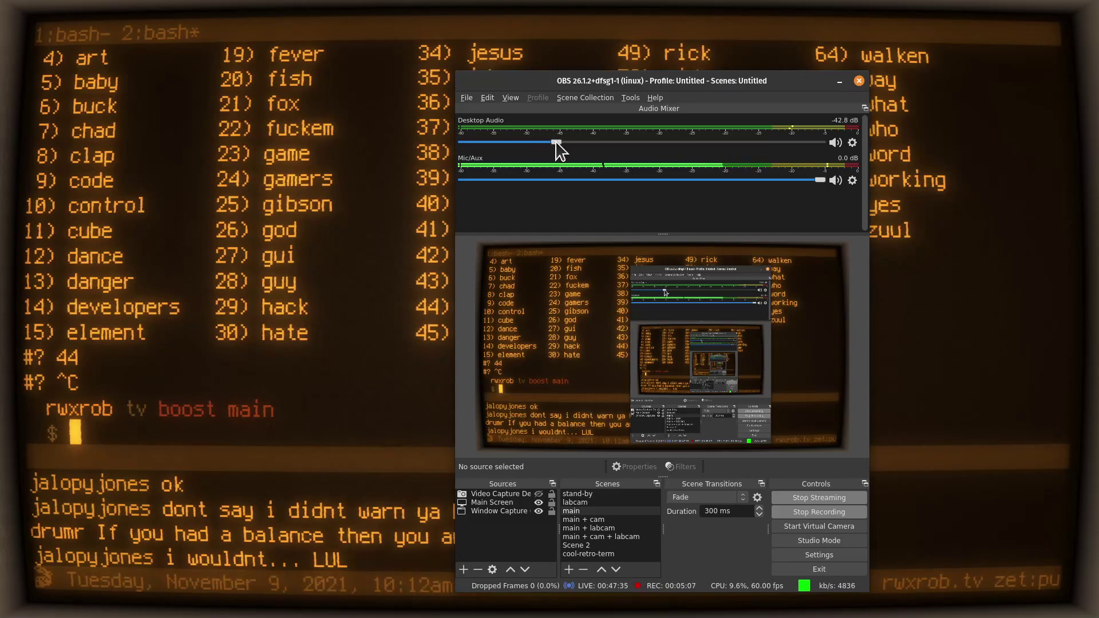
click(852, 143)
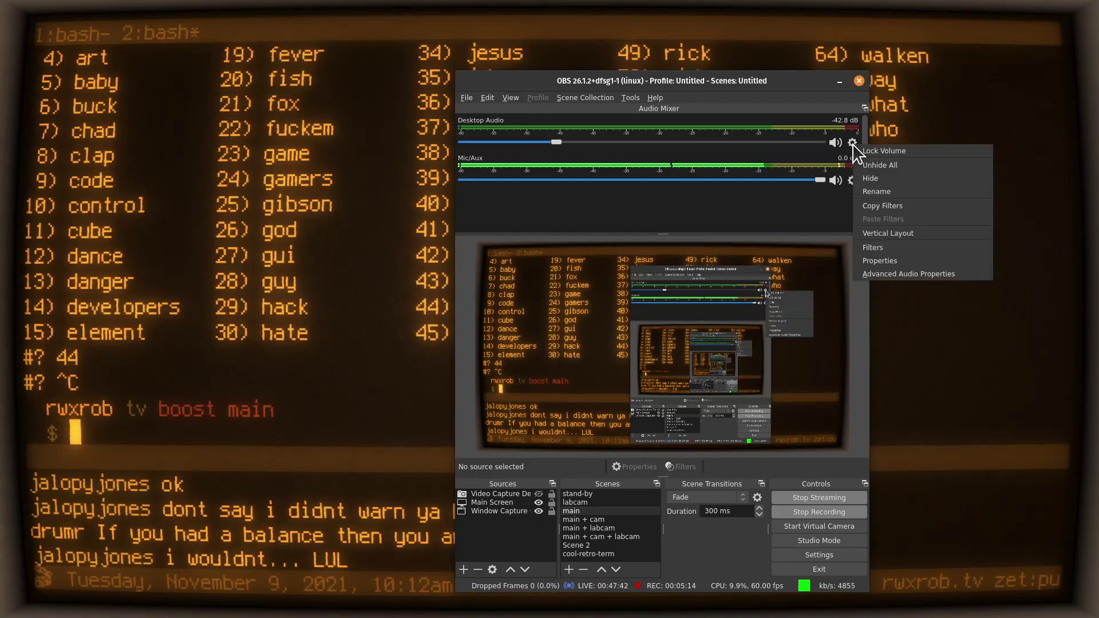
click(899, 276)
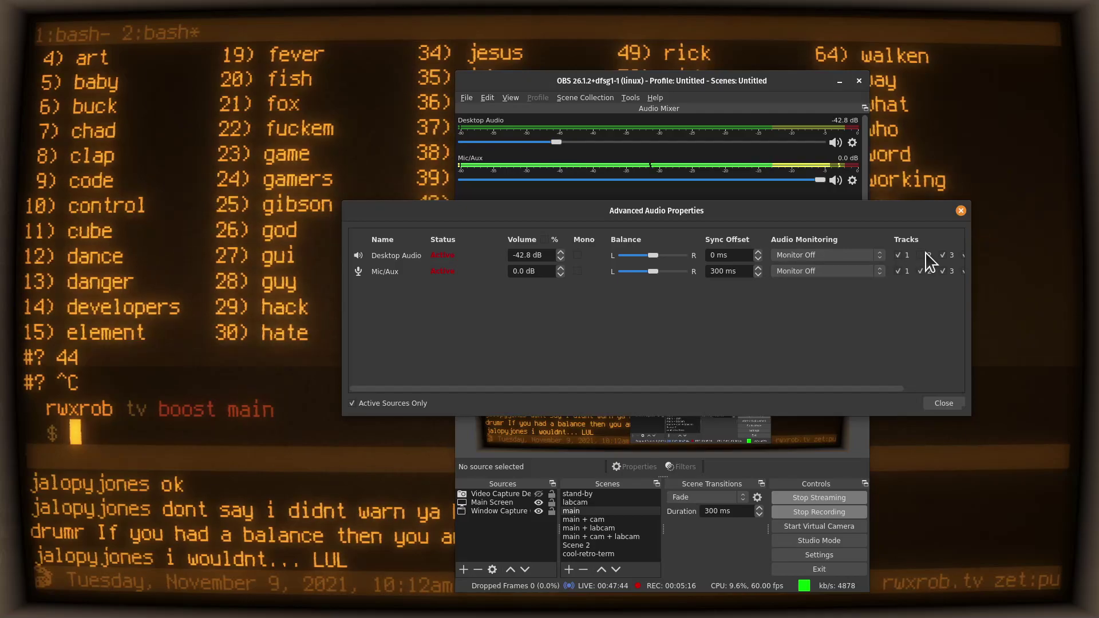
click(943, 404)
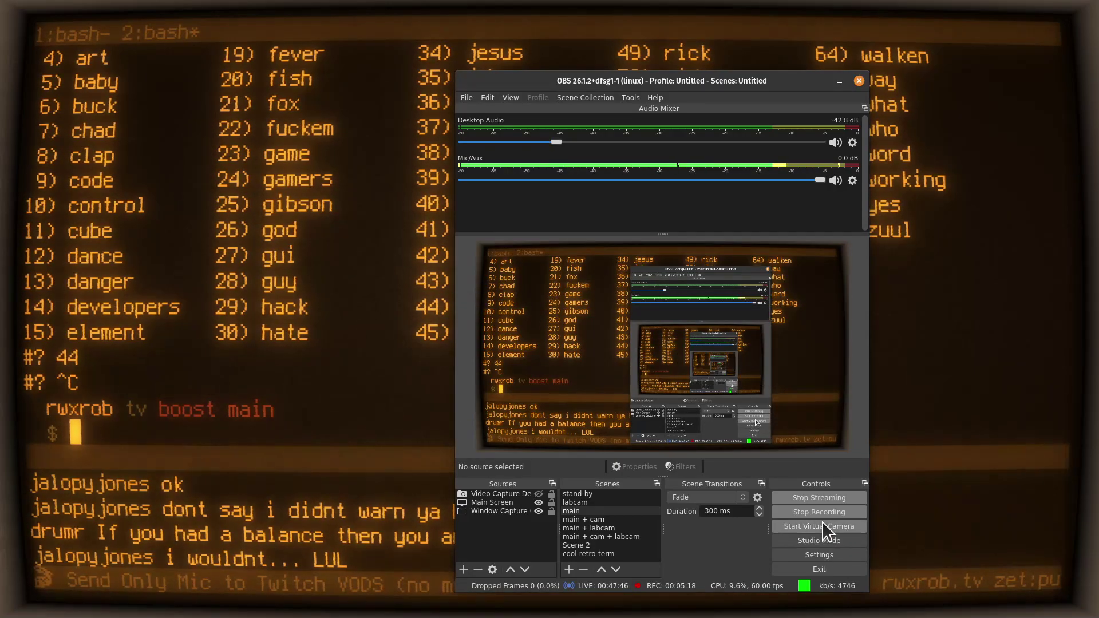
click(818, 555)
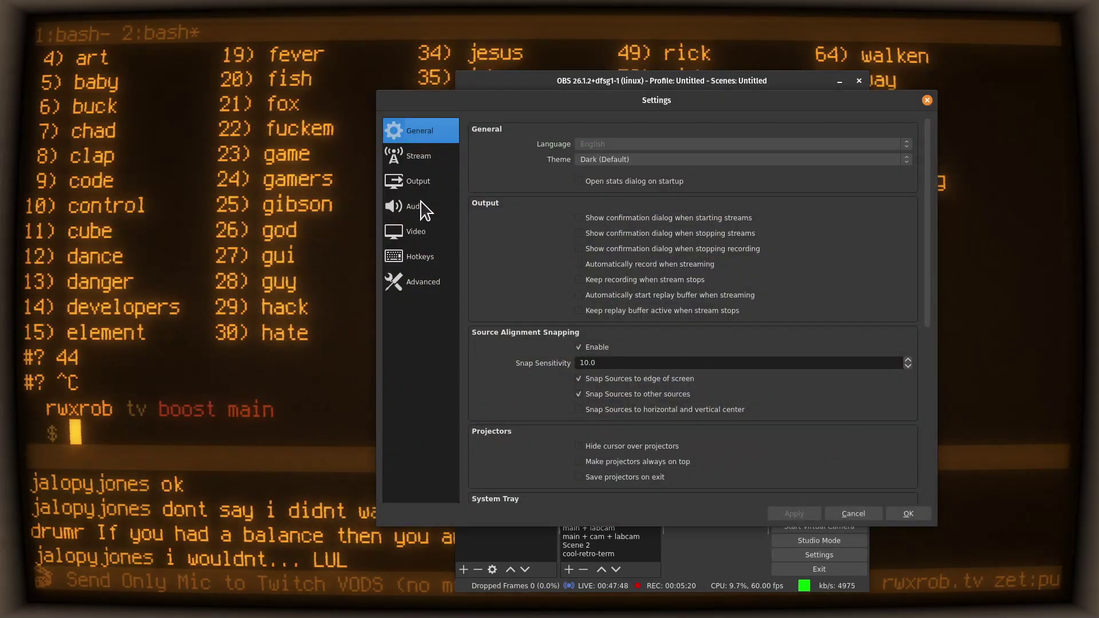
click(413, 185)
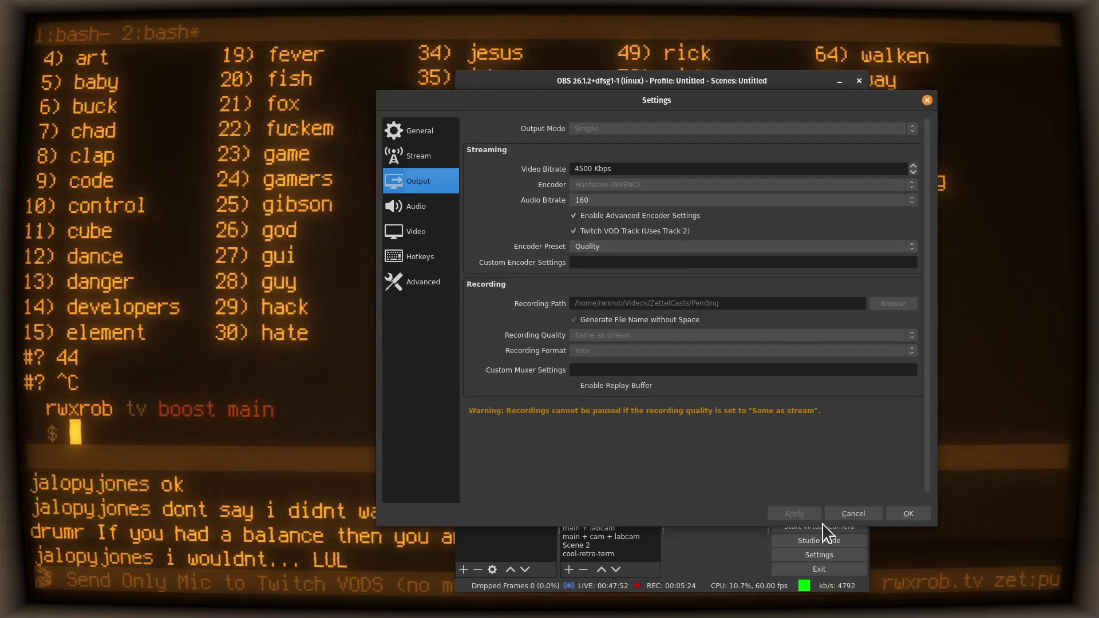
click(852, 513)
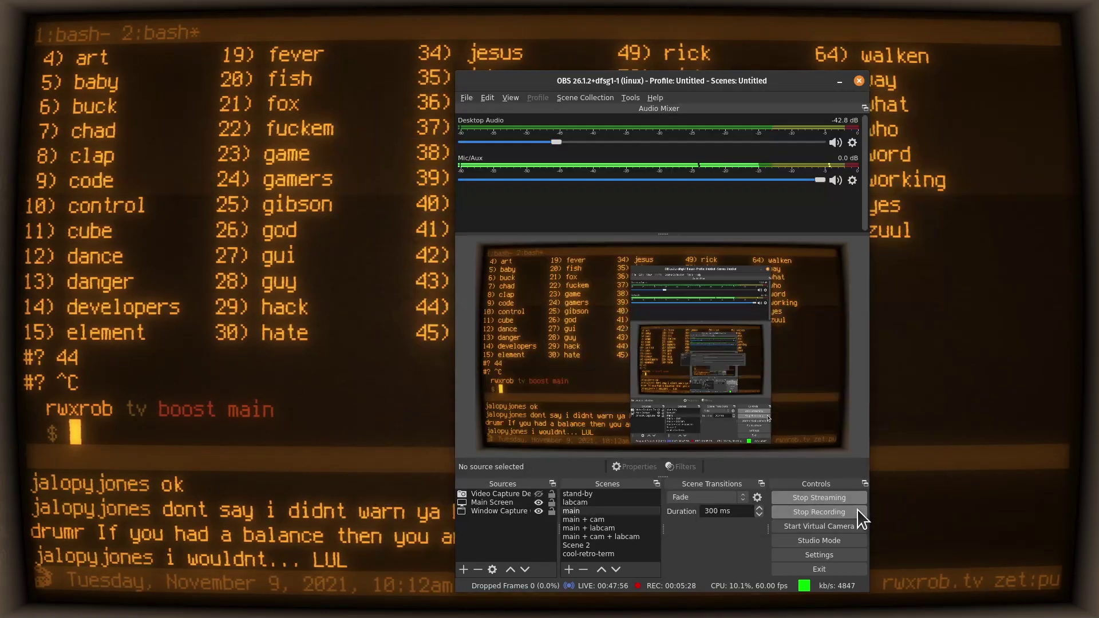